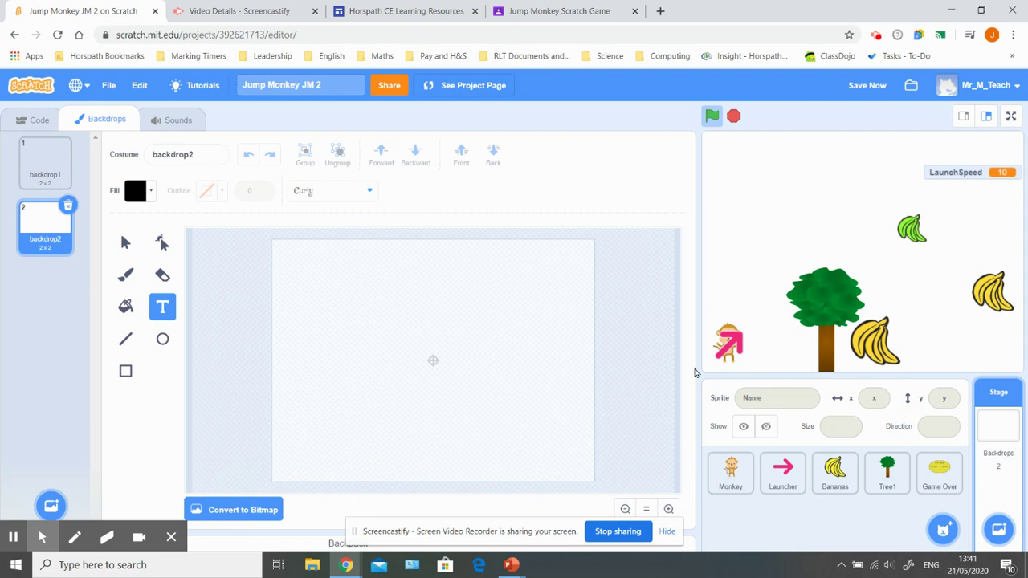
- Check both blank stage backdrops and delete backdrop2
click(59, 163)
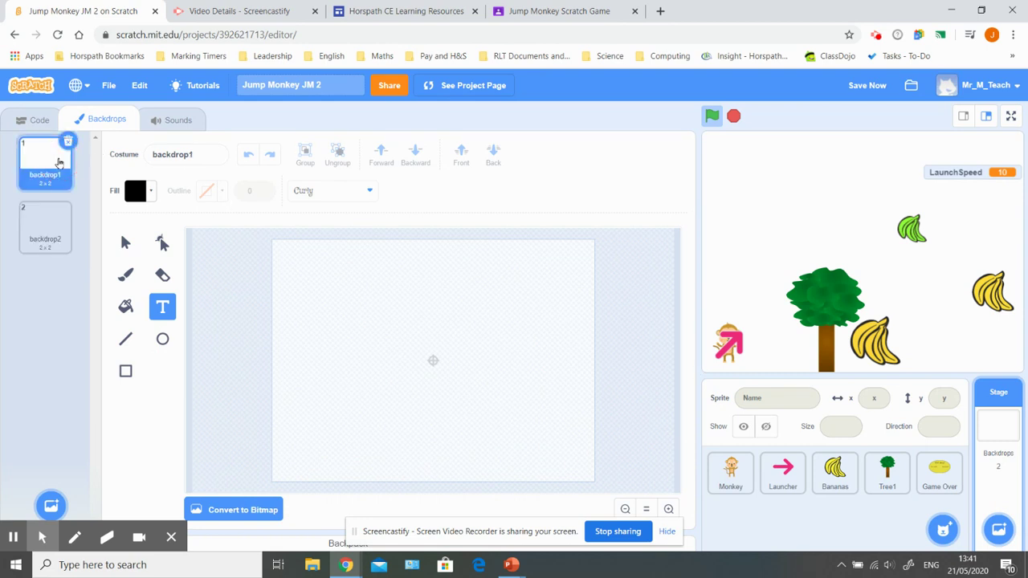
click(55, 224)
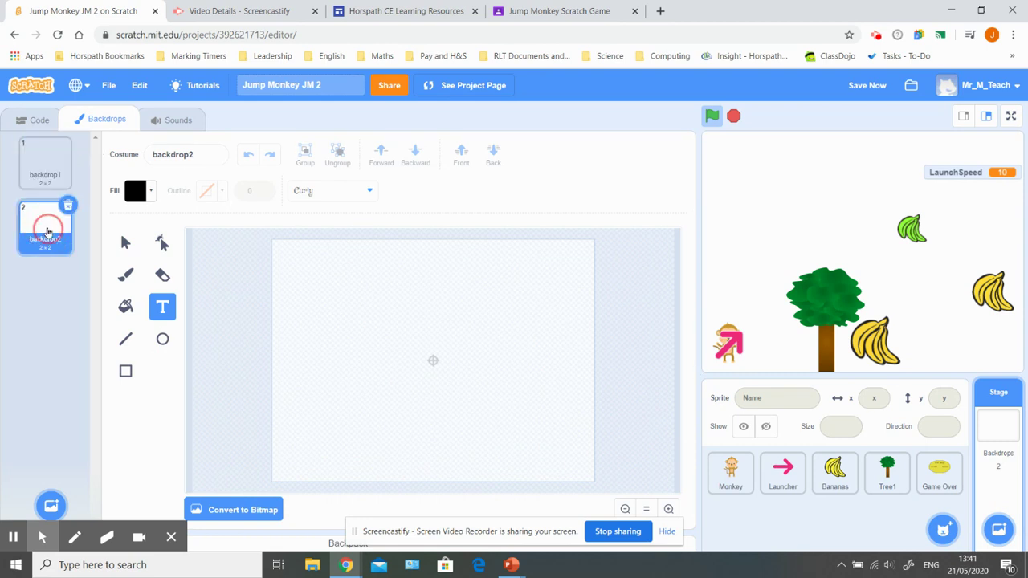
click(48, 161)
click(51, 219)
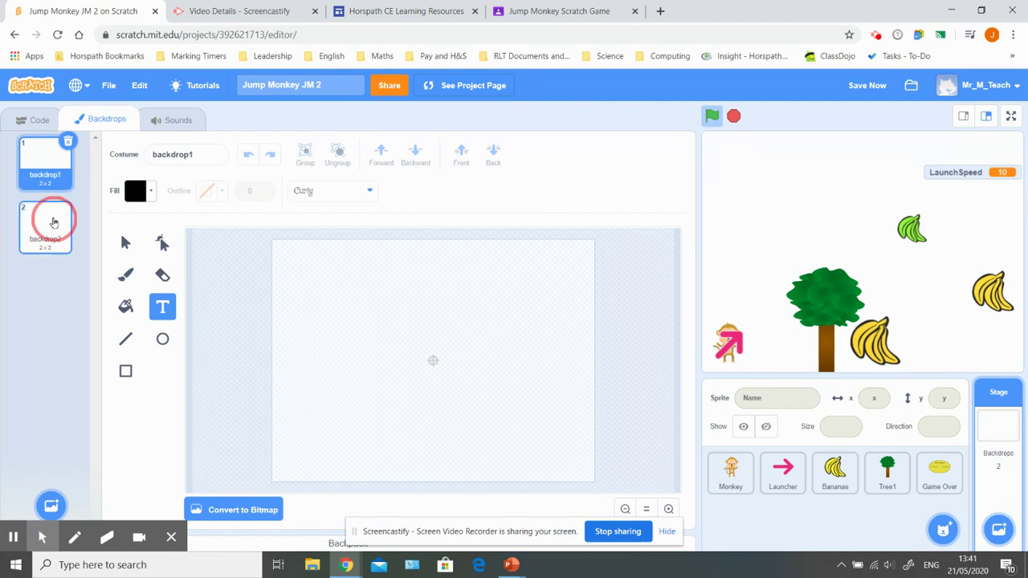
click(66, 205)
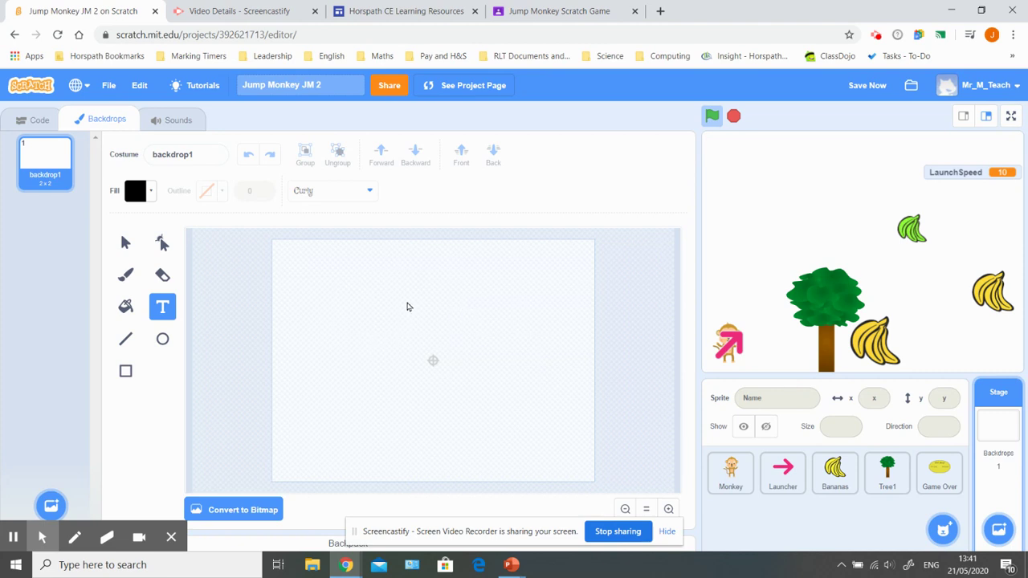
- Cover the whole backdrop canvas with a cyan rectangle using fill color 51, saturation 100 and brightness 95
click(151, 195)
drag(91, 239, 133, 243)
drag(96, 322, 179, 326)
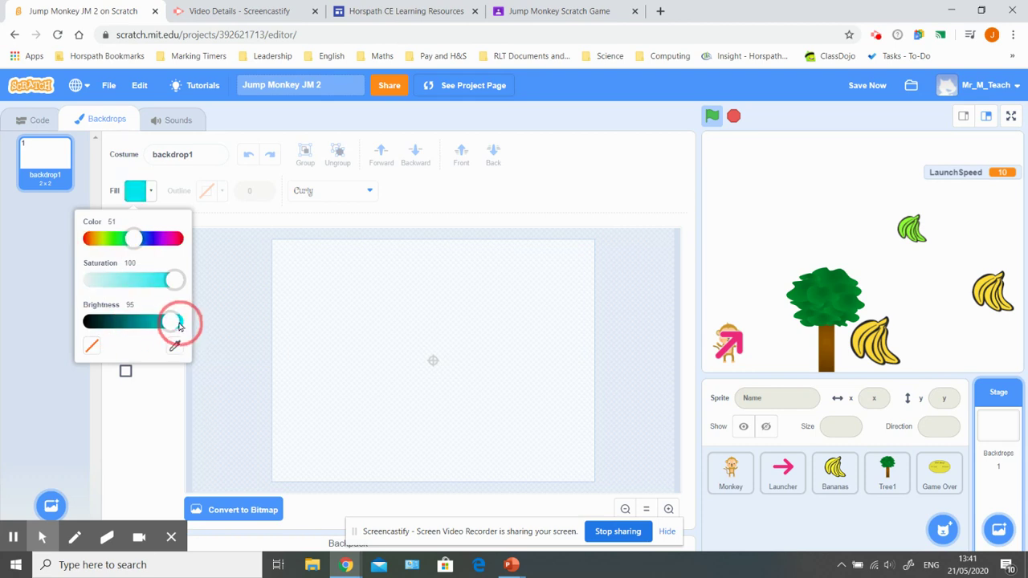
click(374, 339)
click(133, 371)
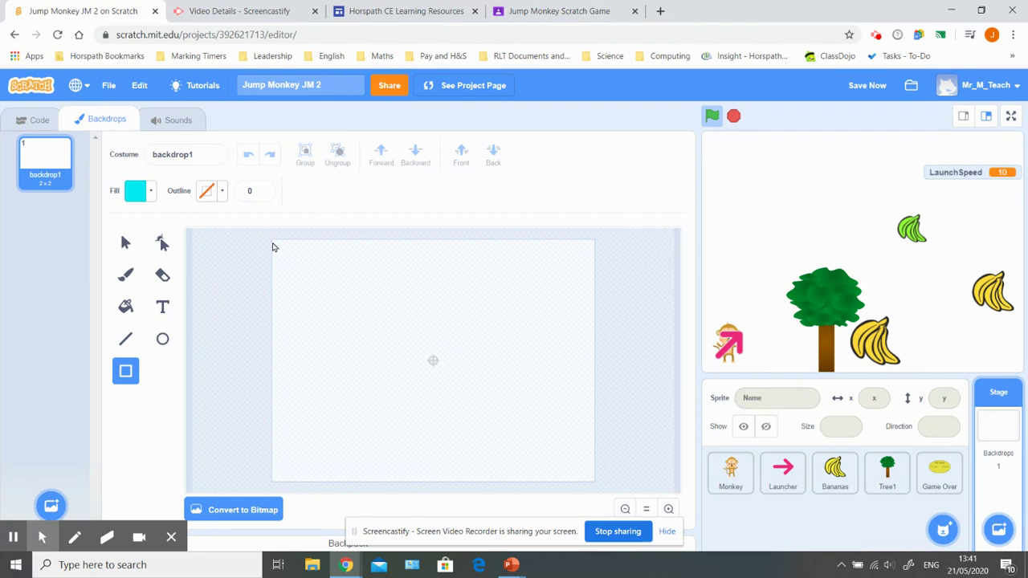
drag(273, 242, 597, 487)
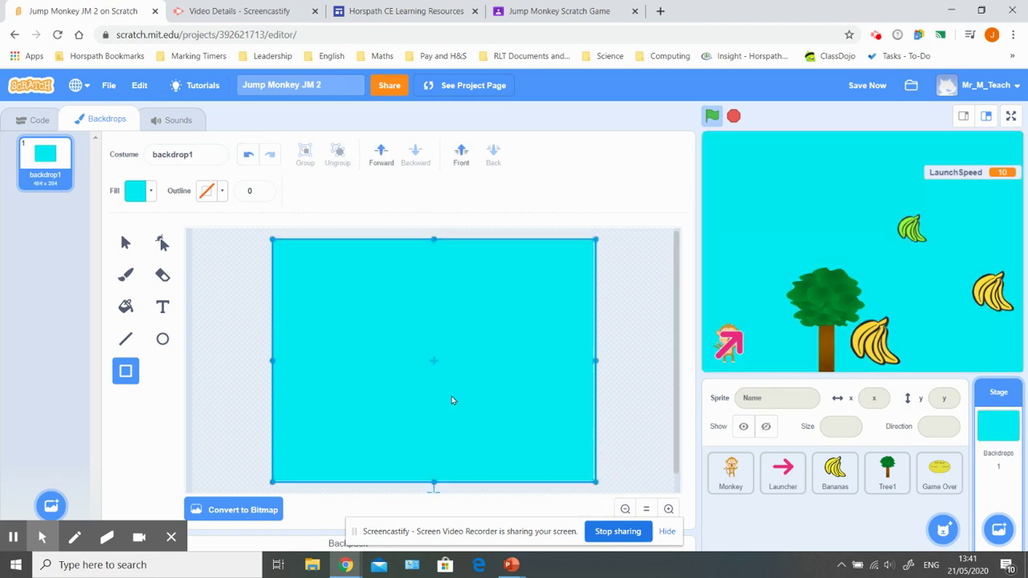
mouse_move(401, 313)
mouse_down()
mouse_move(392, 310)
mouse_move(413, 310)
mouse_move(404, 315)
mouse_up()
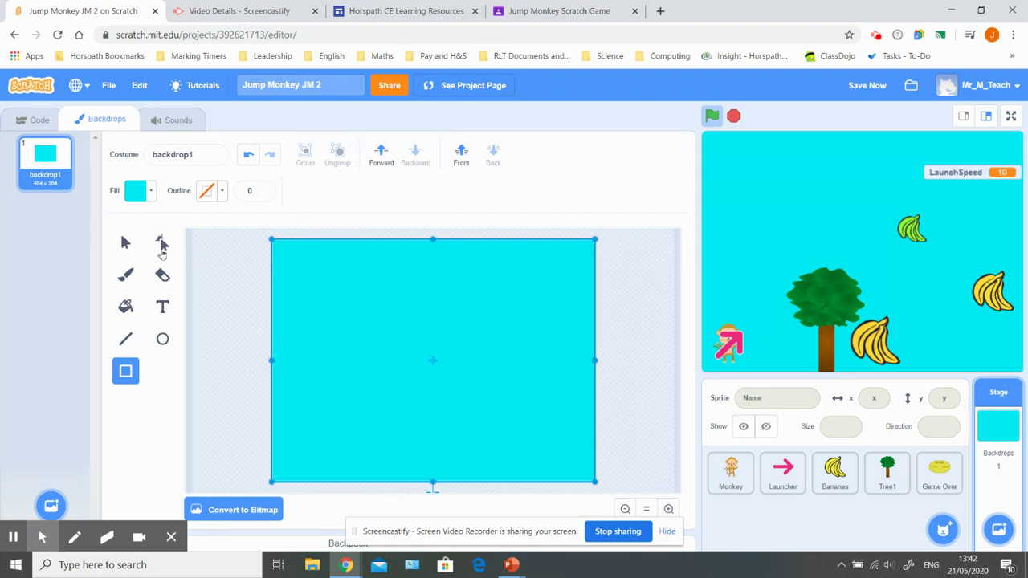
- Paint a filled hill in the canvas's lower-left corner with the Brush at size 33 and green color 37
click(126, 275)
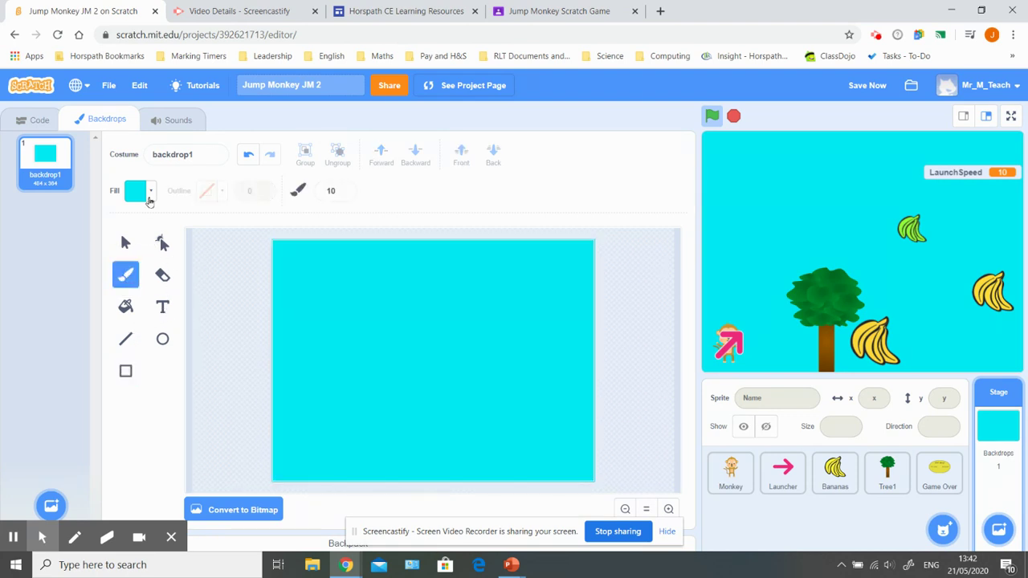
click(150, 193)
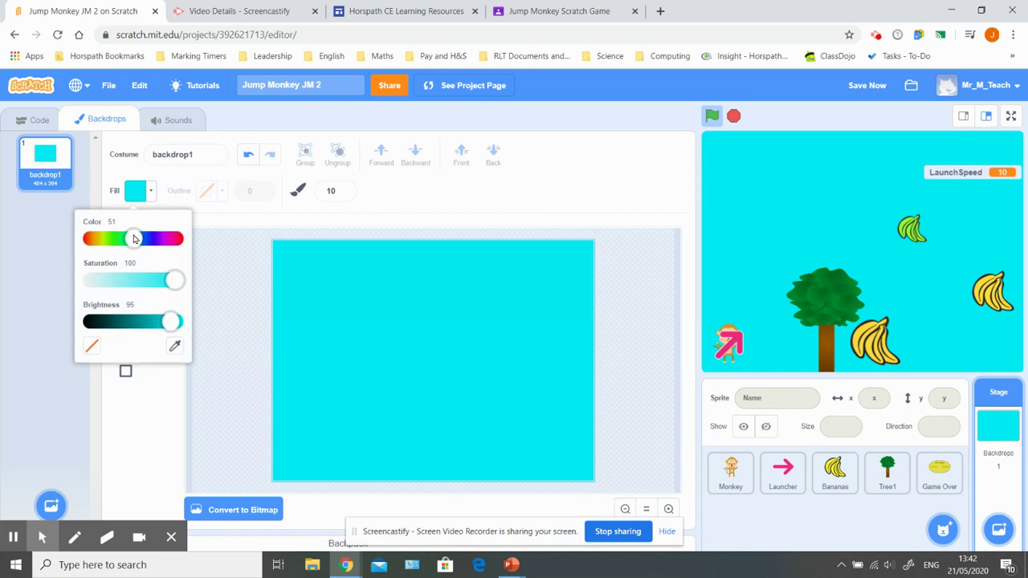
drag(134, 238, 121, 243)
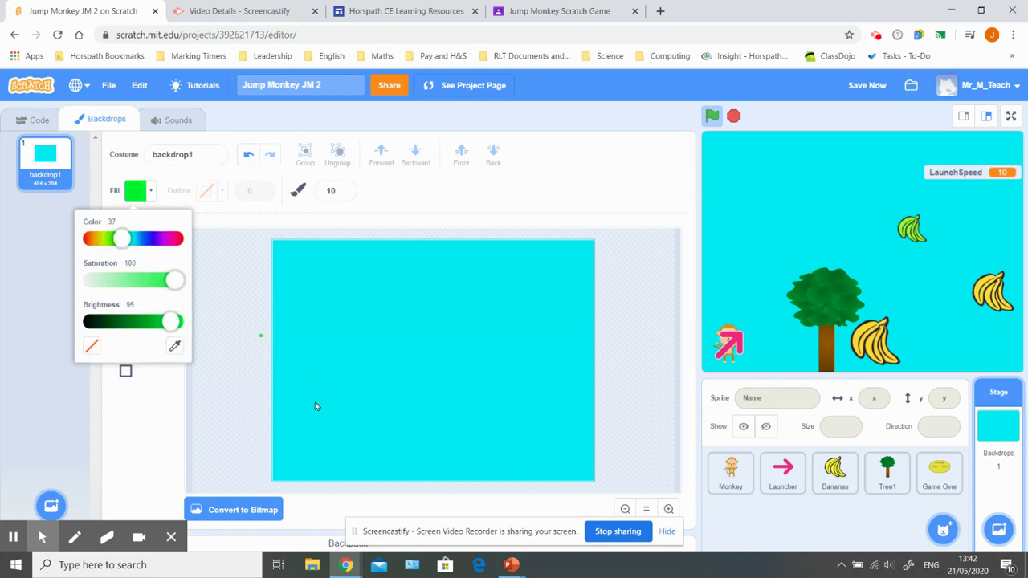
click(343, 190)
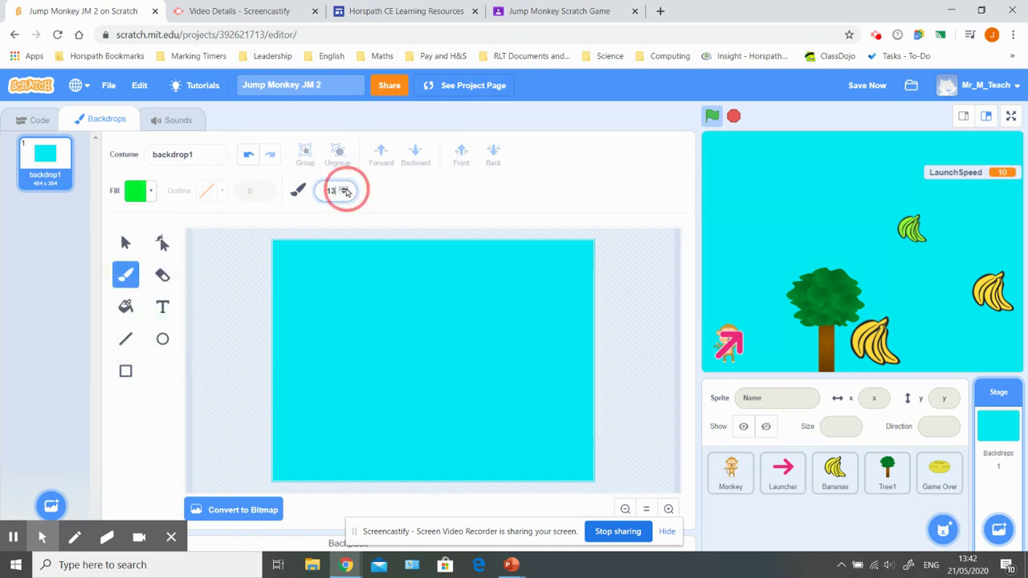
click(346, 191)
key(Up)
drag(276, 404, 326, 432)
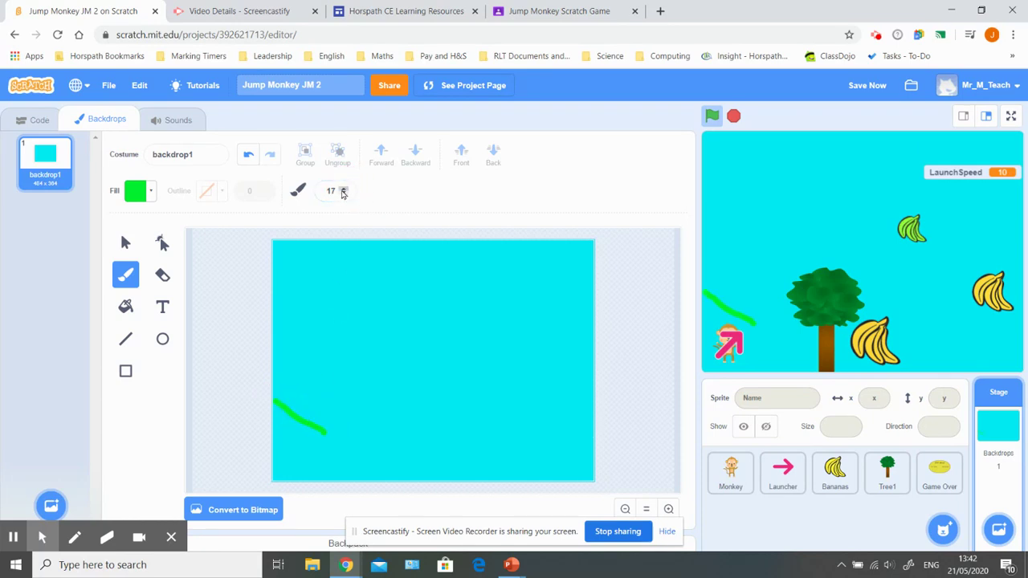
click(343, 190)
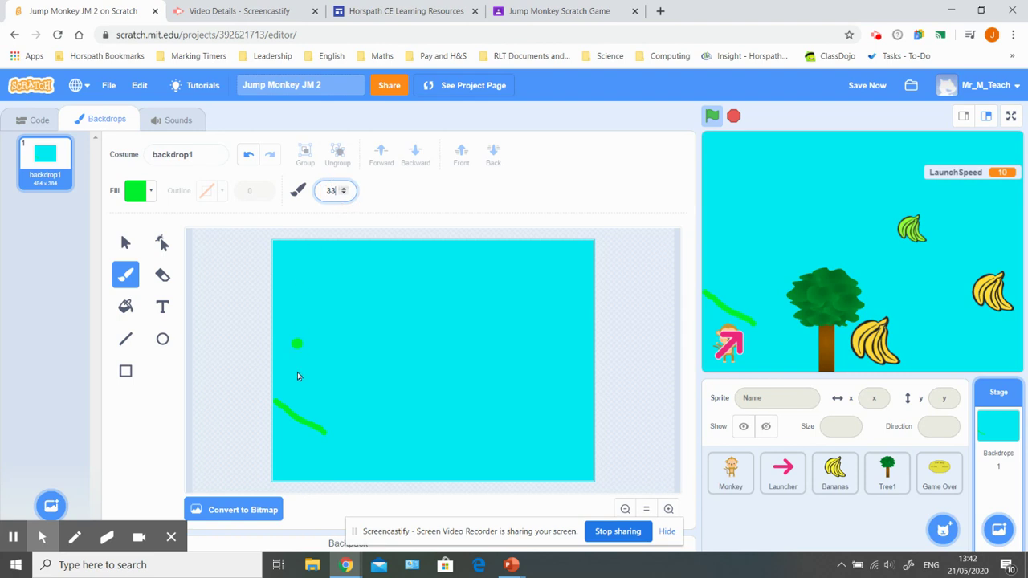
mouse_move(273, 405)
mouse_down()
mouse_move(356, 459)
mouse_move(368, 493)
mouse_move(271, 468)
mouse_move(274, 413)
mouse_move(329, 443)
mouse_move(356, 474)
mouse_move(271, 450)
mouse_move(286, 429)
mouse_move(293, 449)
mouse_move(335, 464)
mouse_move(298, 436)
mouse_move(294, 455)
mouse_move(345, 478)
mouse_up()
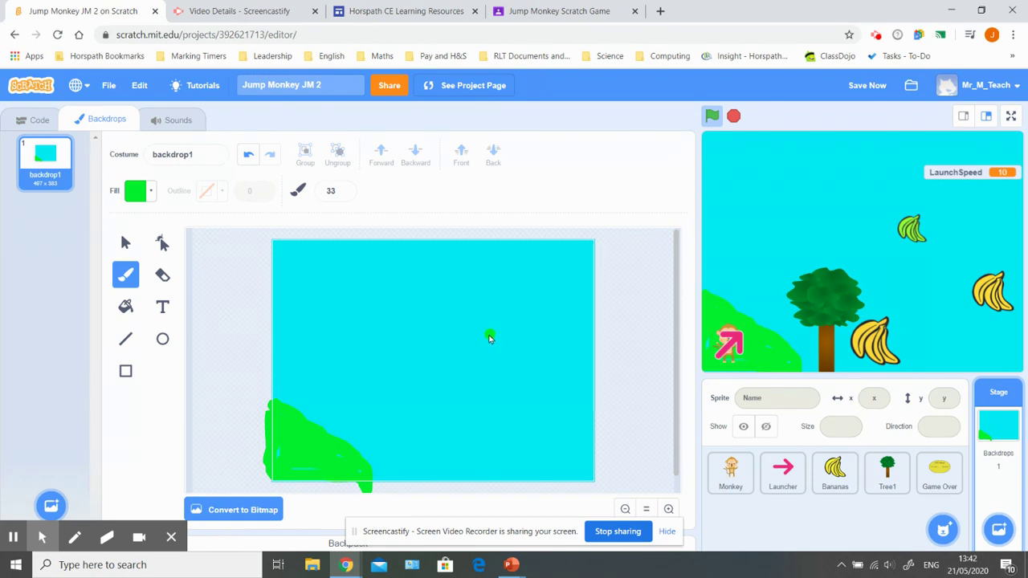
- Paint filled hills in the same green in the canvas's upper-right and upper-left corners
drag(487, 335, 593, 238)
drag(490, 341, 593, 346)
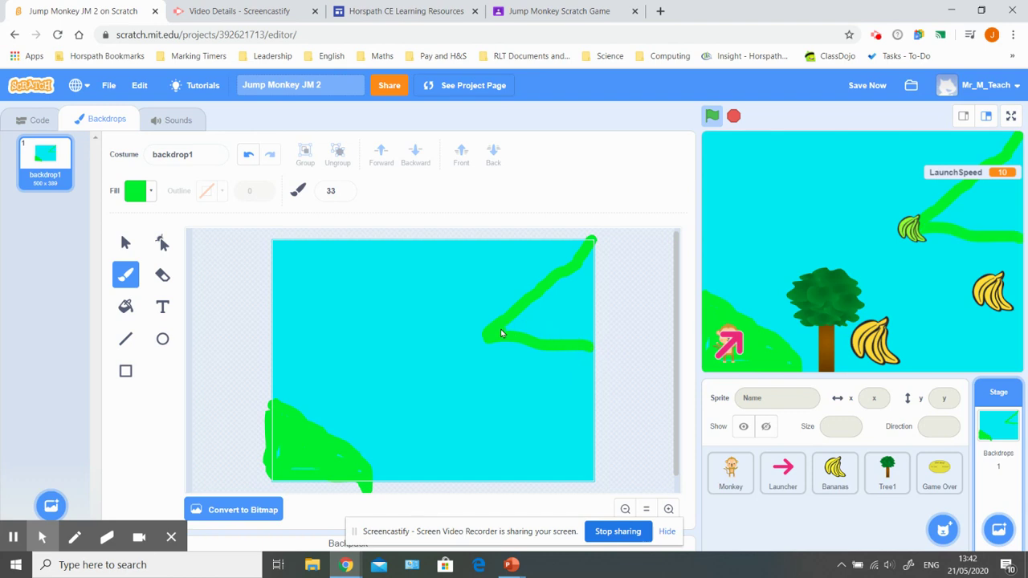
mouse_move(500, 332)
mouse_down()
mouse_move(551, 292)
mouse_move(525, 319)
mouse_move(559, 326)
mouse_move(581, 314)
mouse_move(594, 300)
mouse_move(583, 278)
mouse_move(563, 315)
mouse_move(570, 333)
mouse_move(560, 337)
mouse_move(589, 260)
mouse_up()
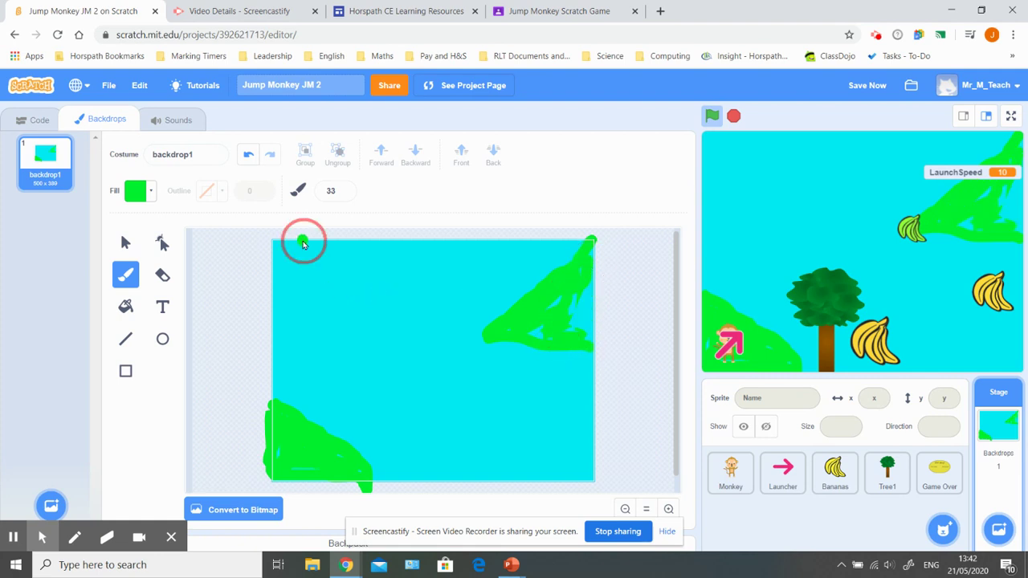
mouse_move(302, 242)
mouse_down()
mouse_move(330, 324)
mouse_move(275, 317)
mouse_move(273, 253)
mouse_up()
mouse_move(276, 317)
mouse_down()
mouse_move(294, 304)
mouse_move(294, 269)
mouse_move(304, 291)
mouse_move(299, 258)
mouse_move(282, 257)
mouse_move(284, 282)
mouse_move(314, 310)
mouse_move(299, 314)
mouse_up()
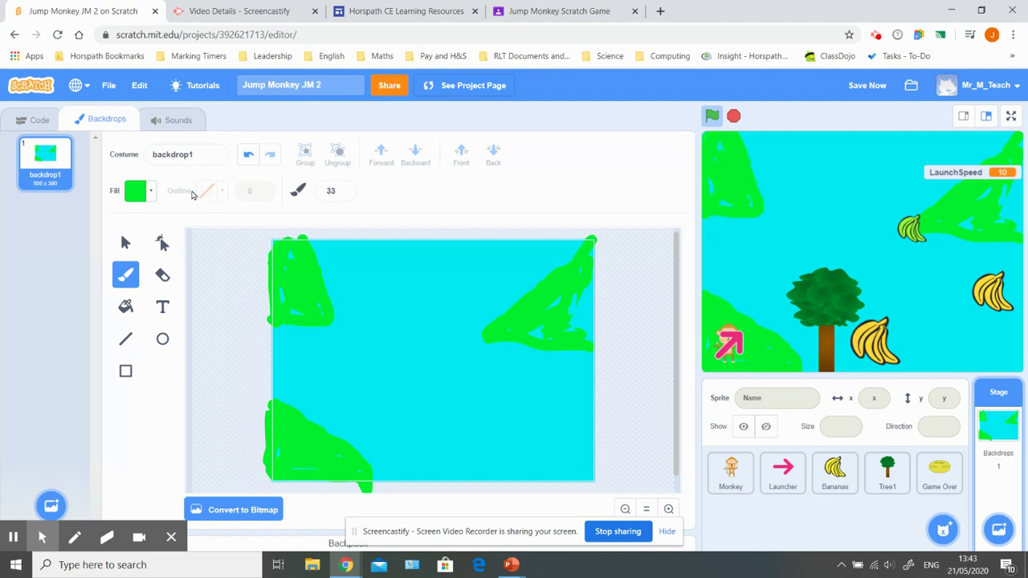
- Darken the green to brightness 77 and paint a large filled hill between the two upper green hills
click(150, 192)
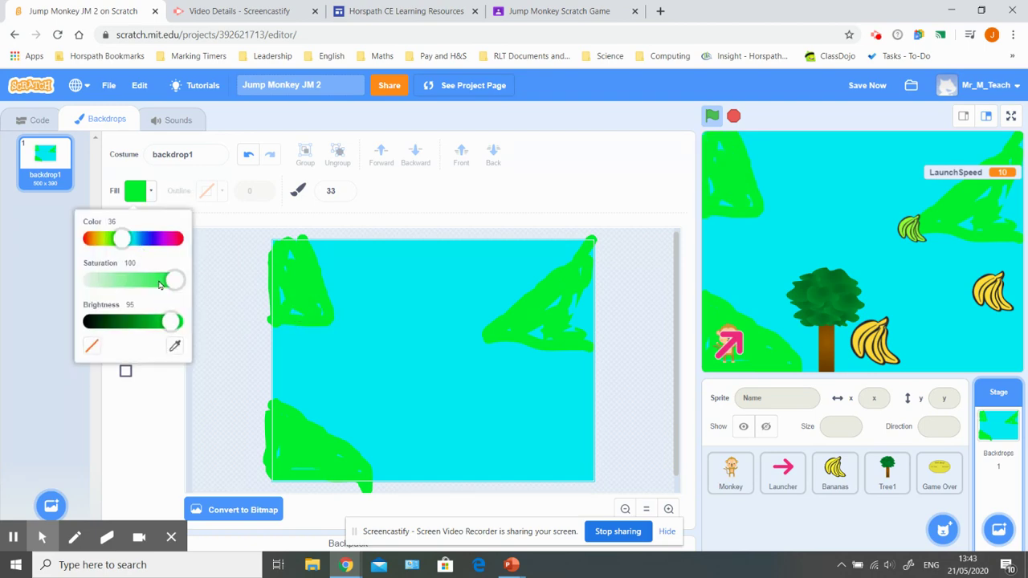
drag(168, 322, 162, 323)
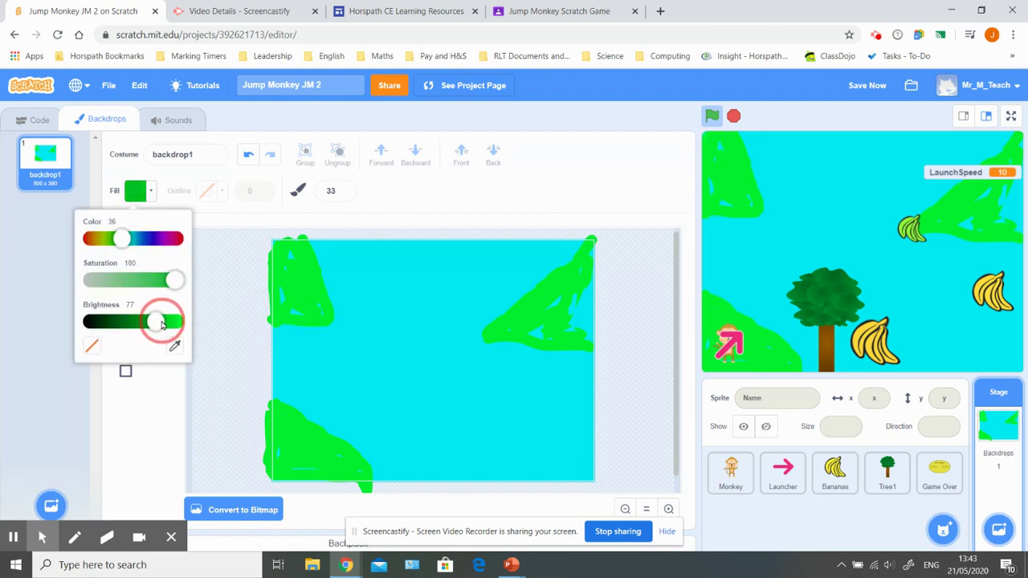
drag(310, 353, 424, 241)
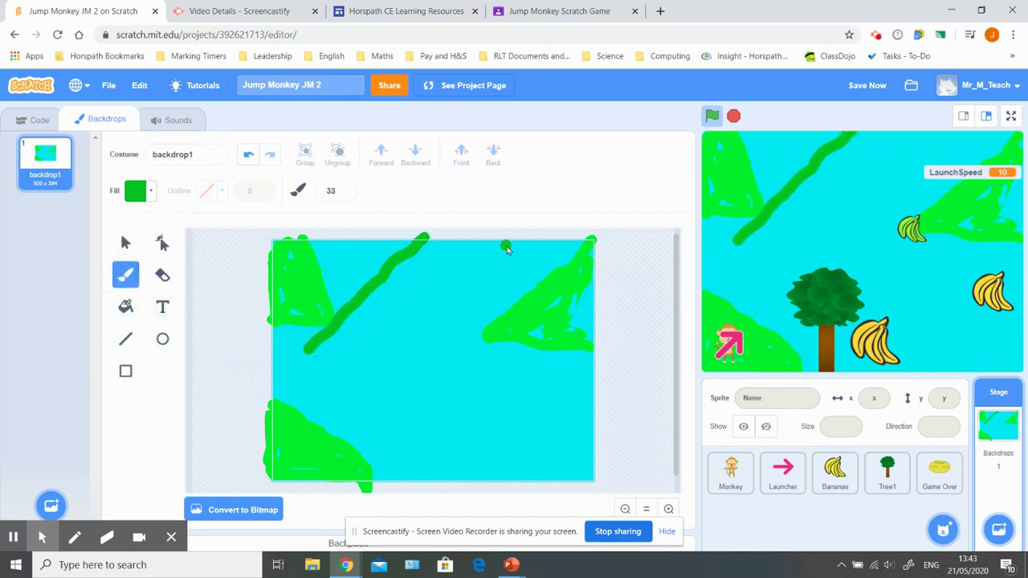
drag(507, 250, 527, 294)
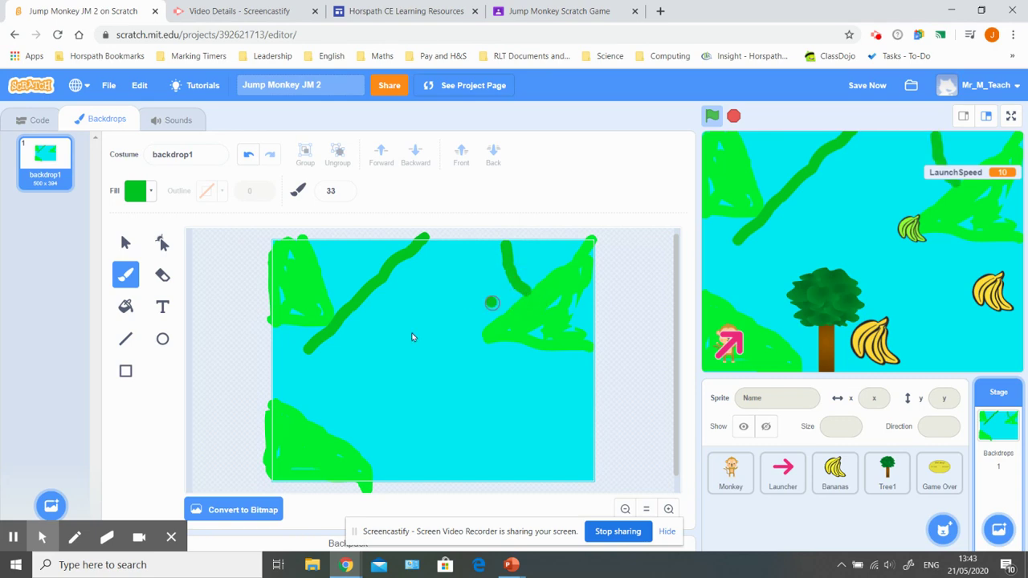
mouse_move(305, 354)
mouse_down()
mouse_move(496, 319)
mouse_move(519, 289)
mouse_move(426, 324)
mouse_move(353, 335)
mouse_move(485, 305)
mouse_move(354, 322)
mouse_move(434, 255)
mouse_move(462, 258)
mouse_move(498, 236)
mouse_move(466, 310)
mouse_move(432, 264)
mouse_move(464, 250)
mouse_move(489, 257)
mouse_up()
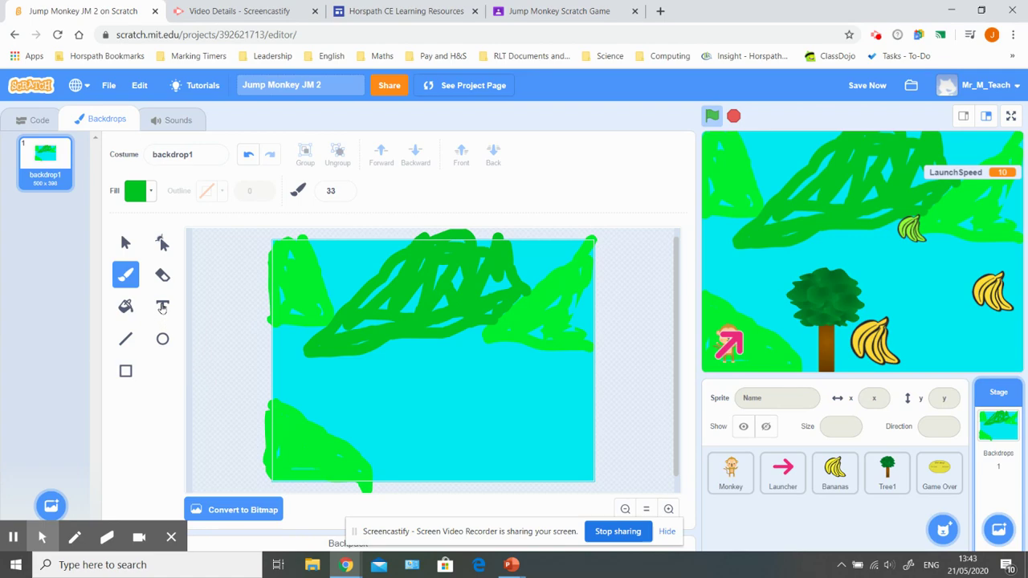
- Consult the instruction slide and add the text "Use the left and right arros to change the launch angle." along the canvas's top
click(163, 307)
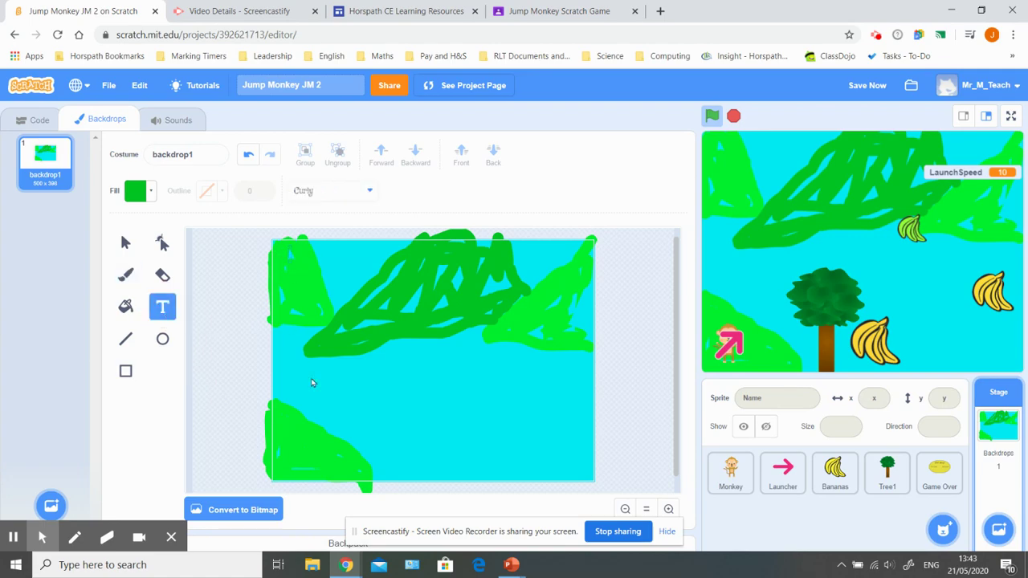
key(alt+Tab)
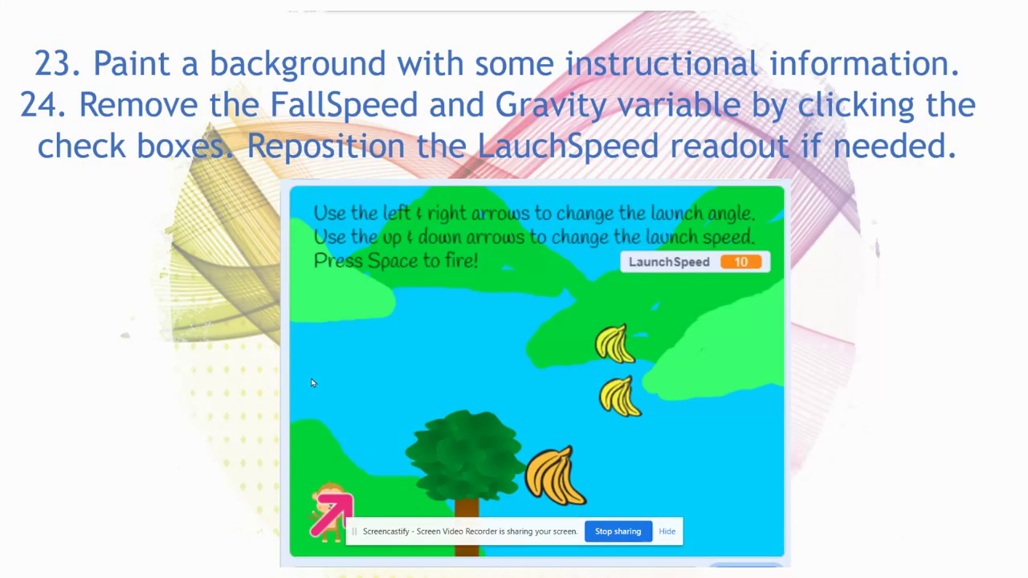
key(alt+Tab)
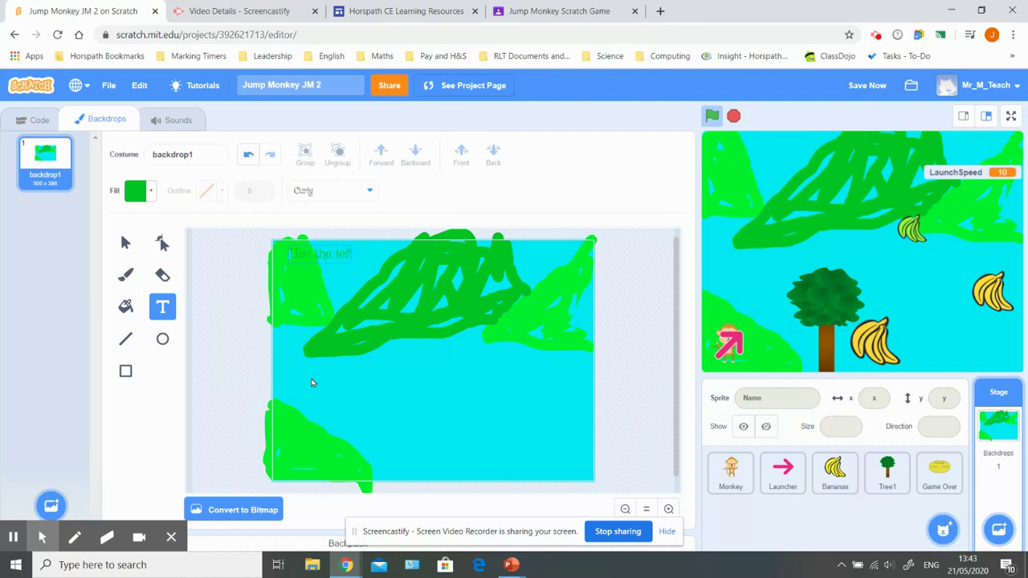
text(t and ri)
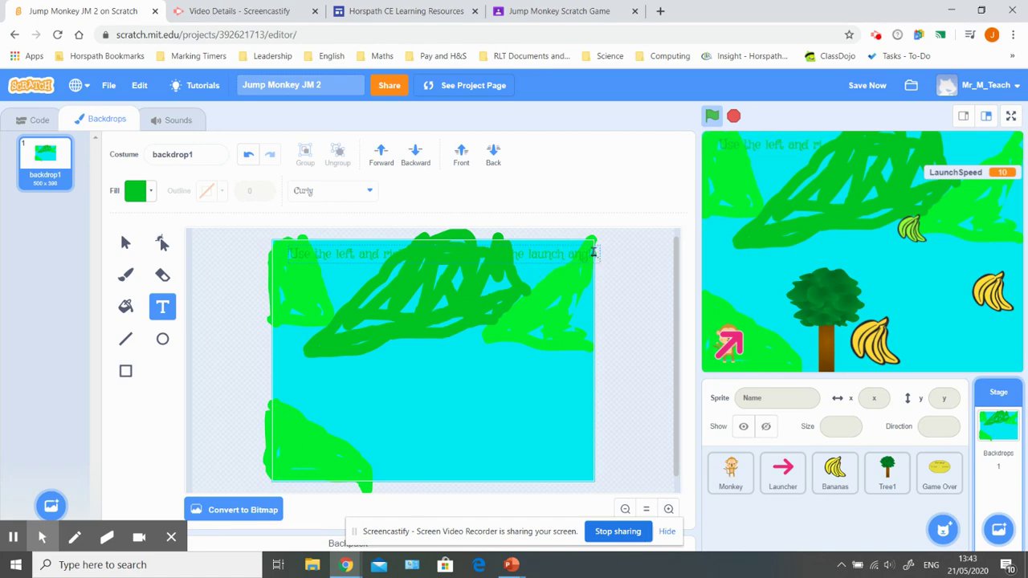
- Recolor the instruction text black by setting its fill brightness to 0
drag(596, 254, 167, 272)
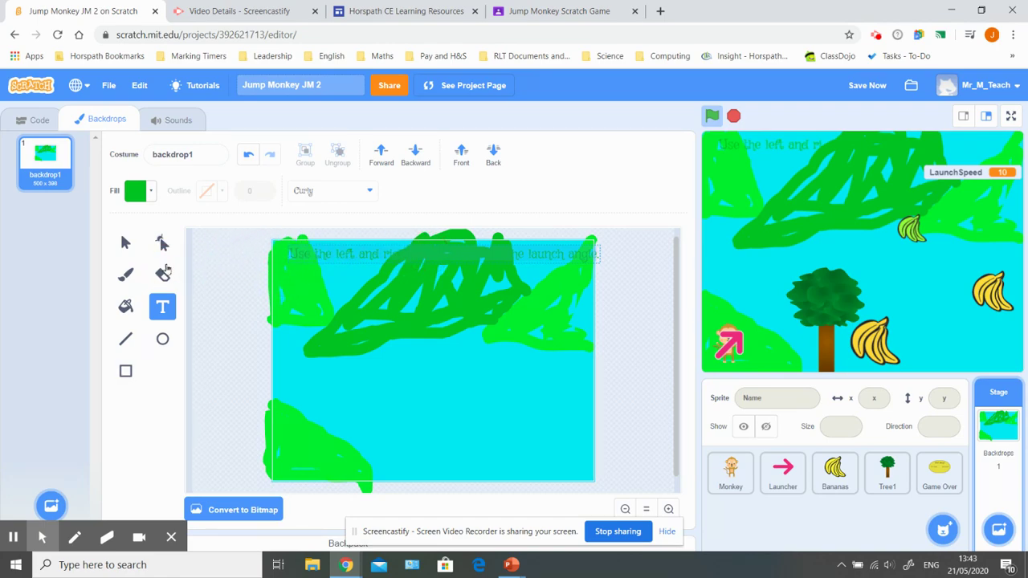
click(149, 193)
drag(156, 322, 44, 323)
click(196, 422)
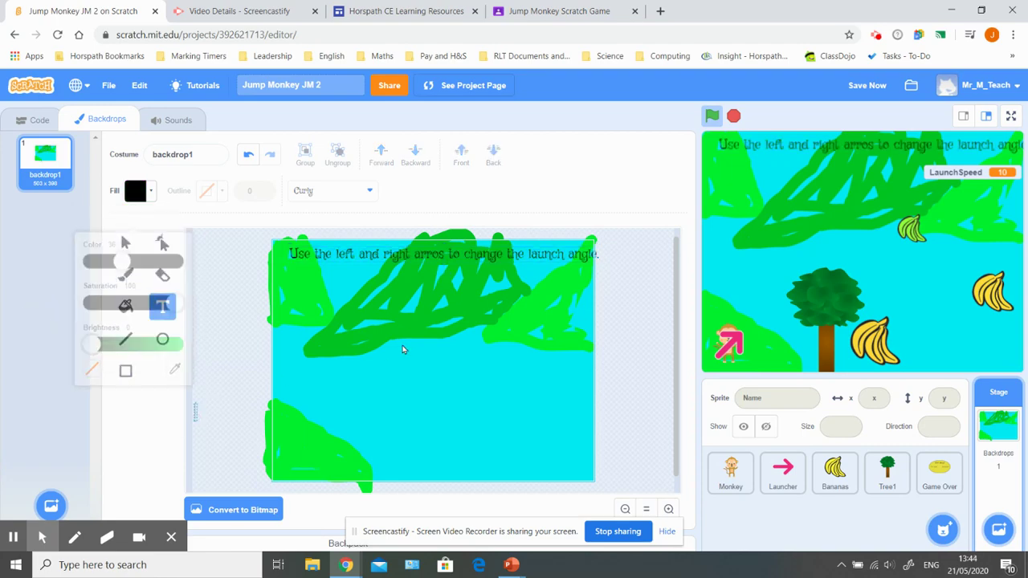
- Move the instruction text up and left to fit inside the canvas, and correct "arros" to "arrows"
drag(471, 249, 443, 255)
click(482, 256)
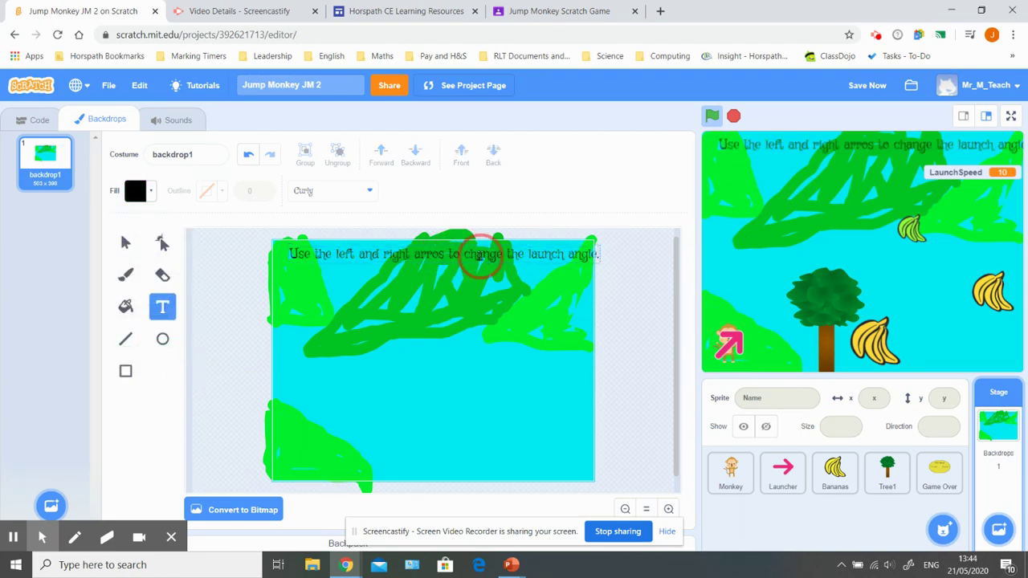
click(553, 256)
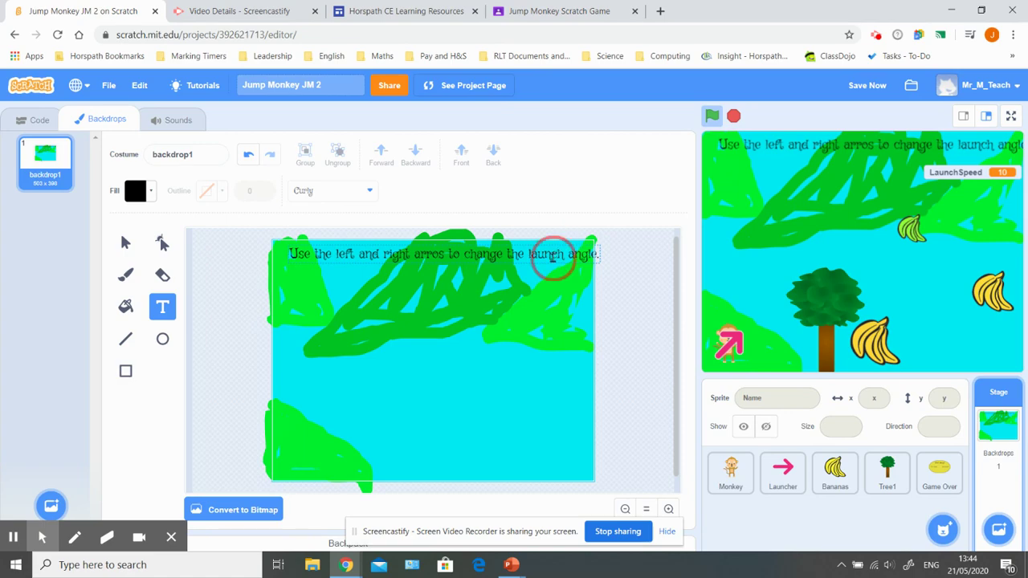
click(635, 302)
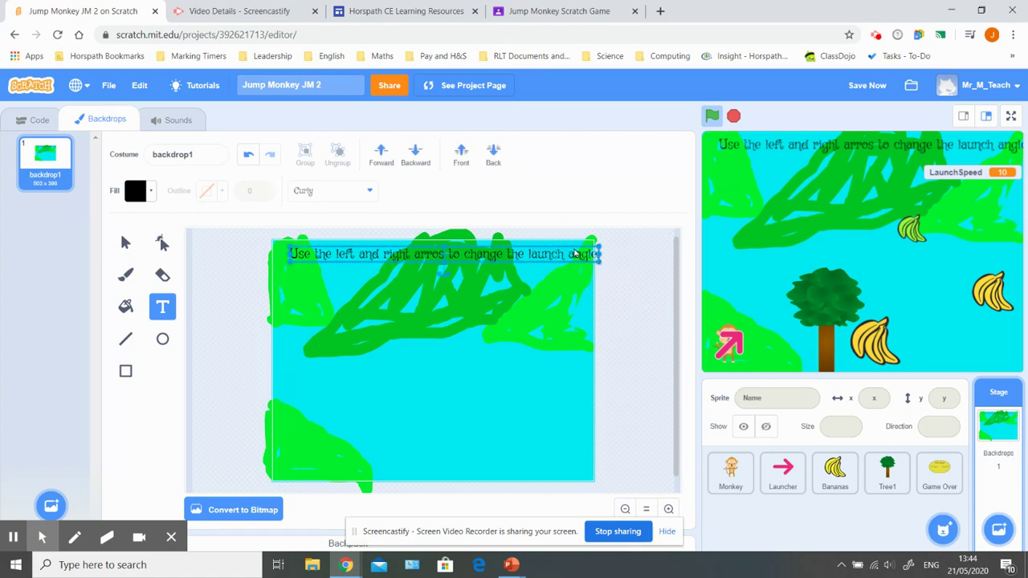
drag(575, 252, 559, 249)
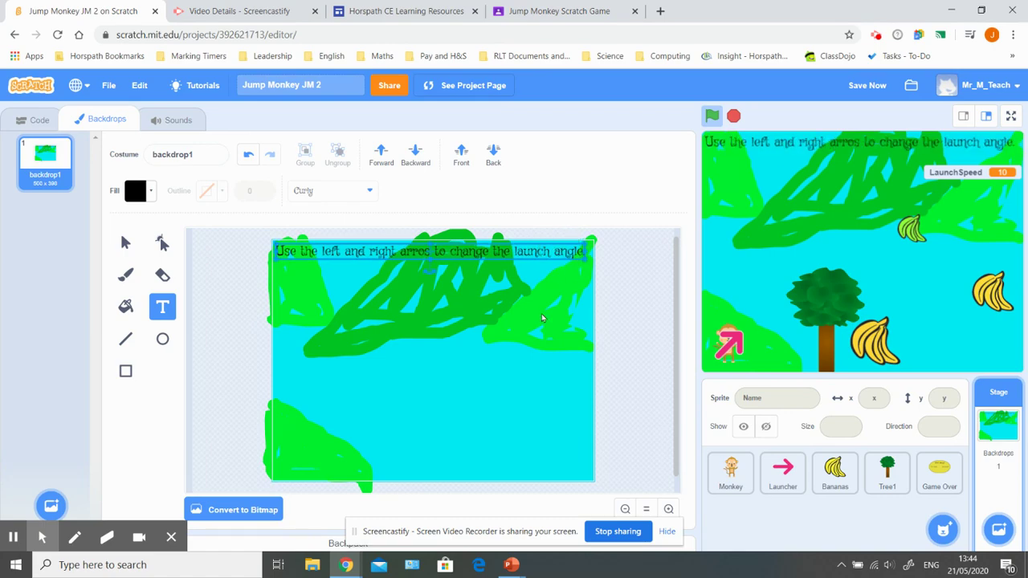
click(427, 255)
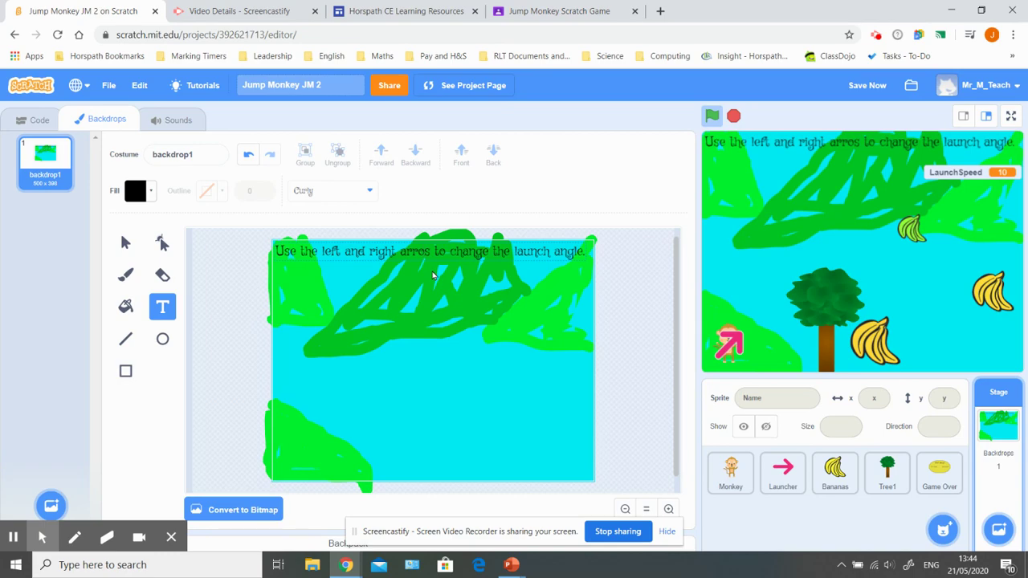
text(w)
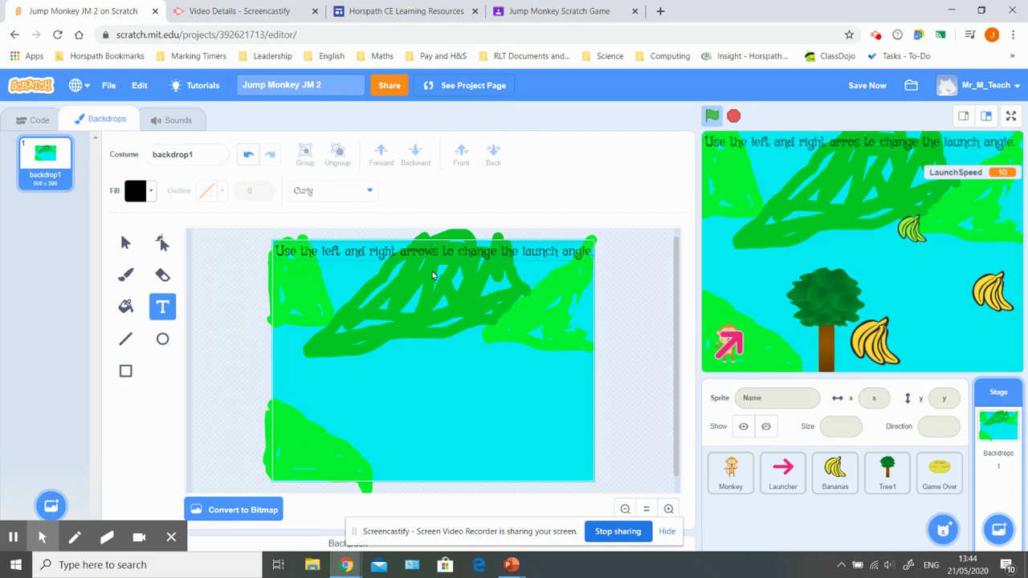
- Start a second instruction line with "Use the up &" and replace "and" with "&" in the first line
click(595, 254)
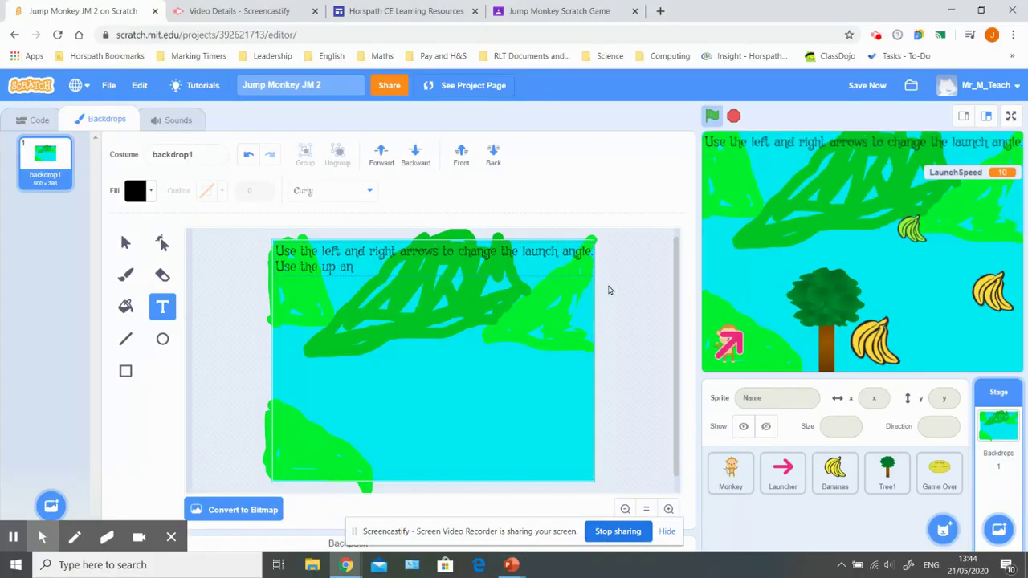
text(&)
key(BackSpace)
key(BackSpace)
key(BackSpace)
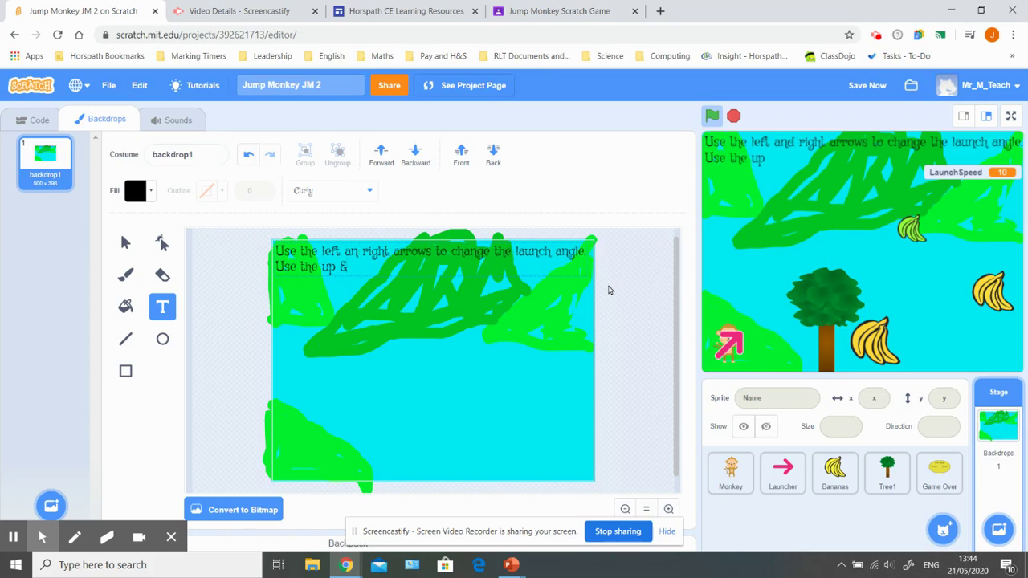
text(&)
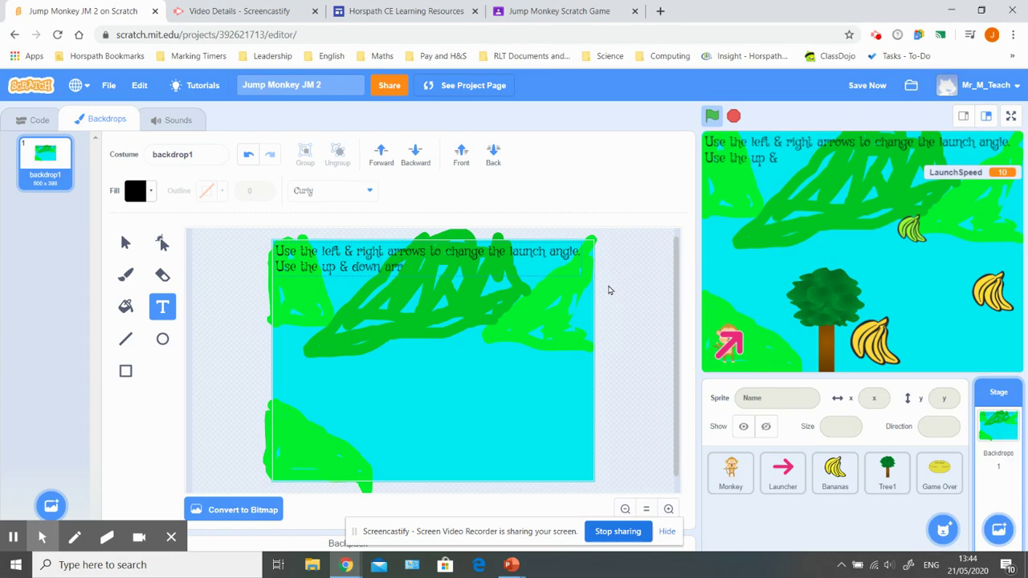
- Complete the second line as "Use the up & down arrows to cahnge the launch speed." and begin a third line with "Press"
text(ws to cahnge the l)
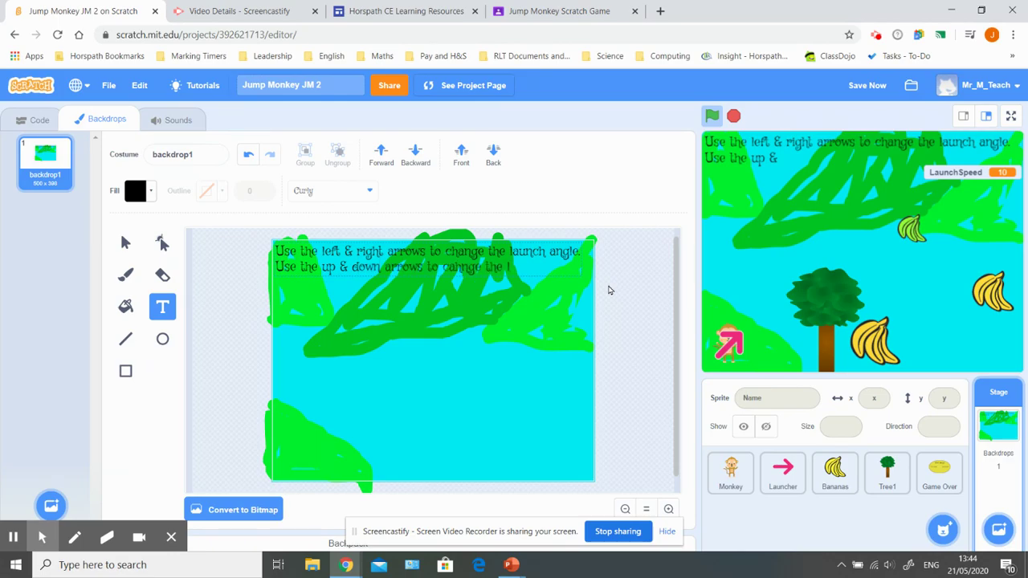
text(aunch speed.)
key(Return)
text(Press)
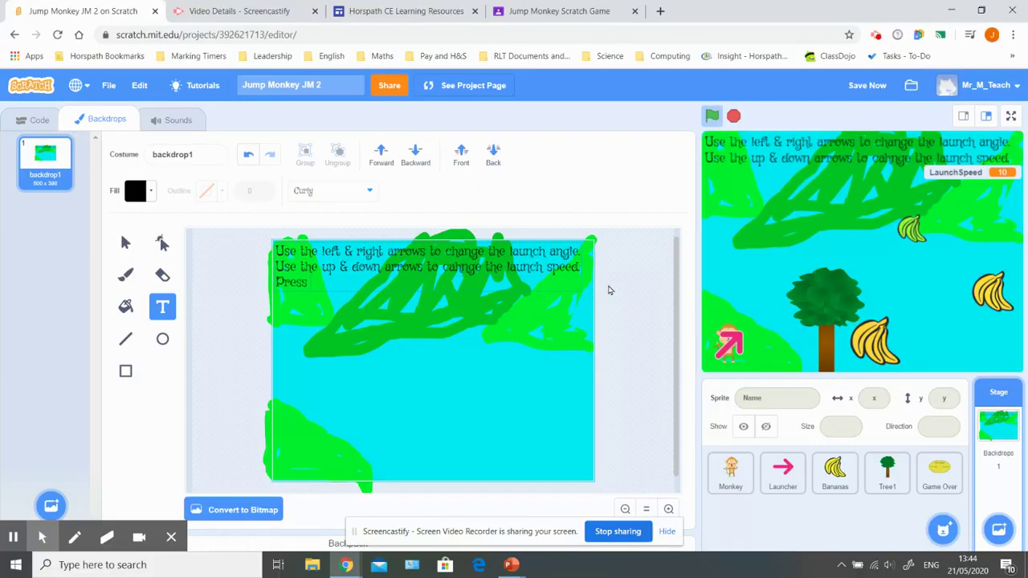